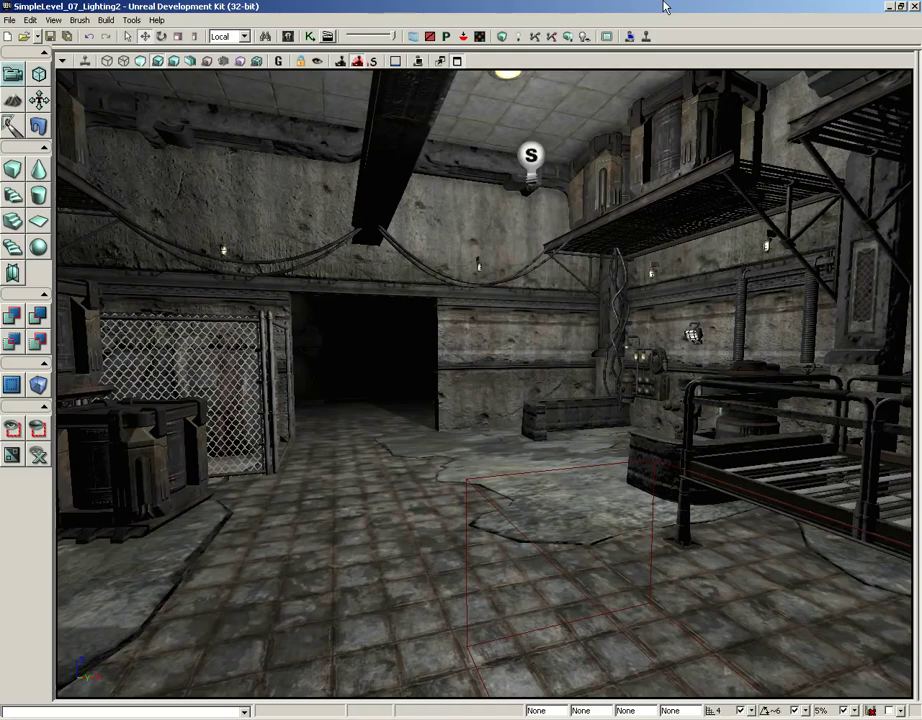
- Delete the point light hanging near the ceiling in front of the doorway wall
right_click_drag(501, 396, 880, 360)
left_click_drag(501, 396, 426, 132)
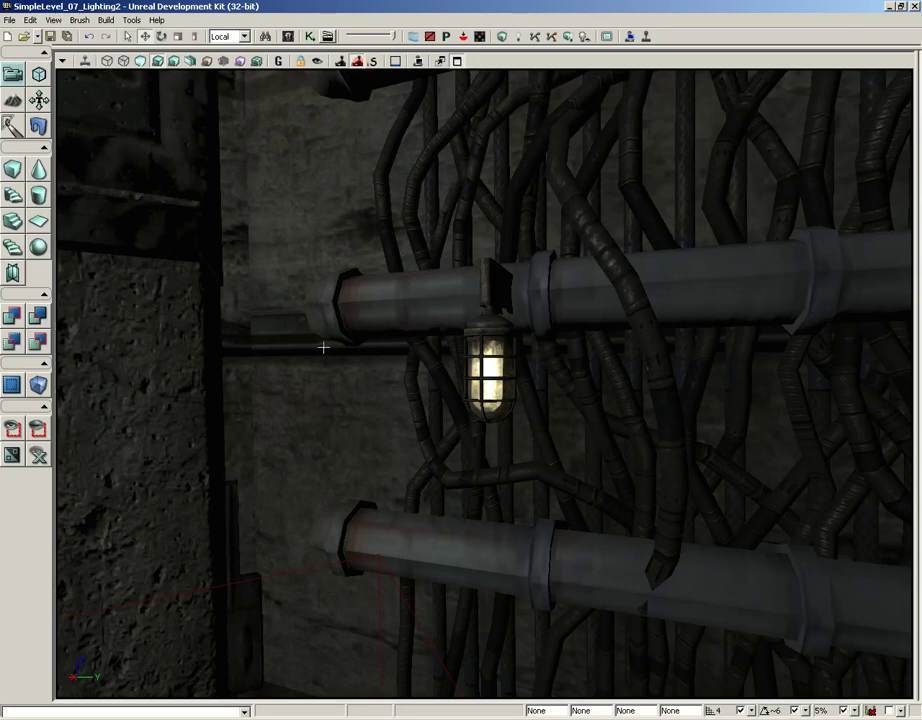
left_click_drag(418, 420, 325, 547)
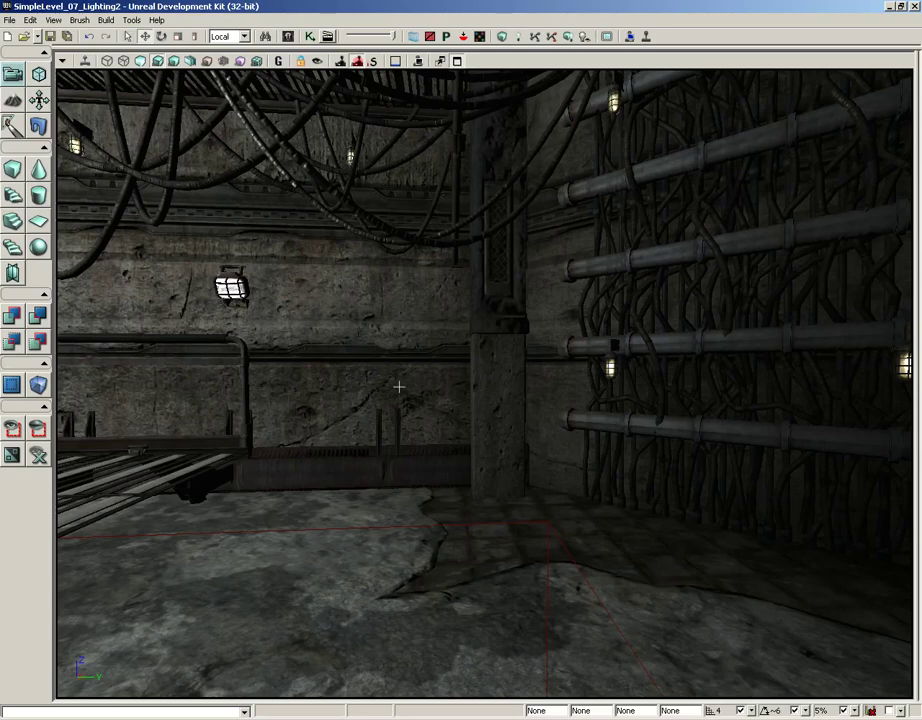
right_click_drag(399, 387, 413, 397)
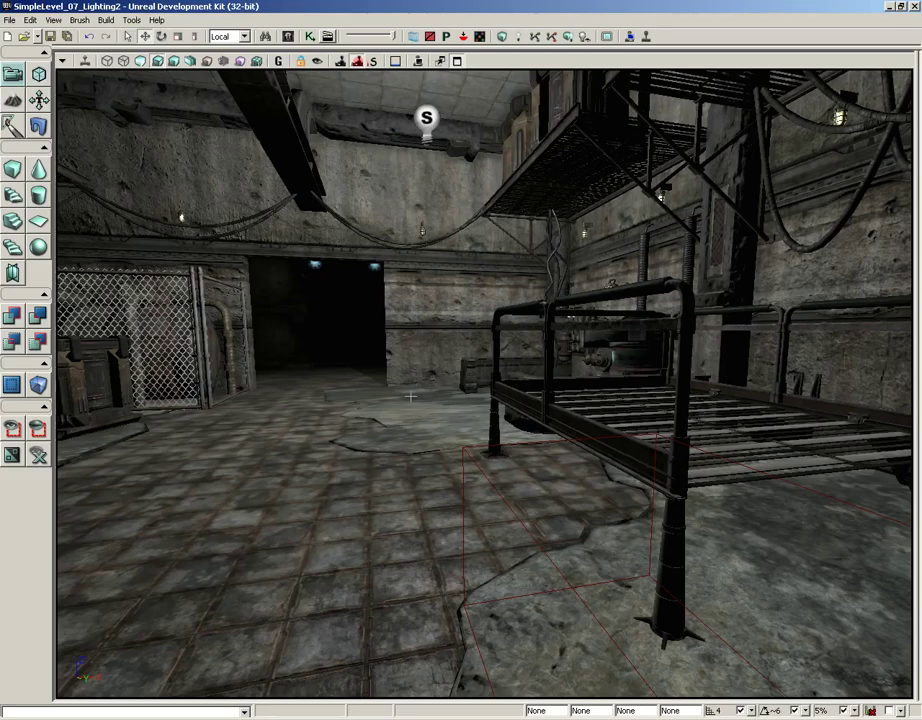
left_click_drag(421, 404, 319, 391)
middle_click_drag(319, 391, 389, 294)
left_click_drag(389, 294, 387, 156)
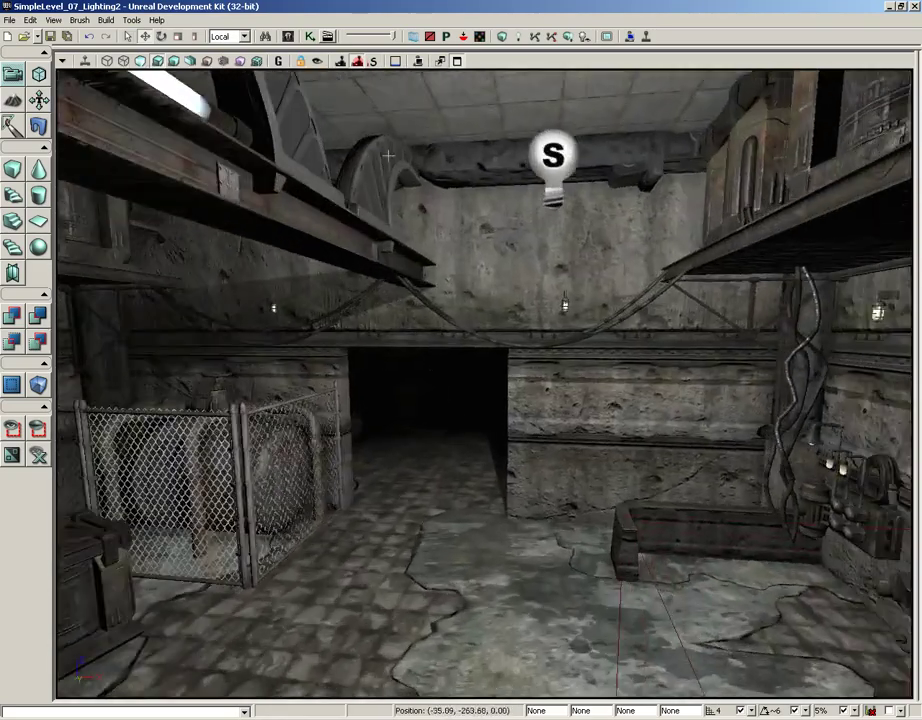
middle_click_drag(387, 156, 455, 66)
left_click(362, 312)
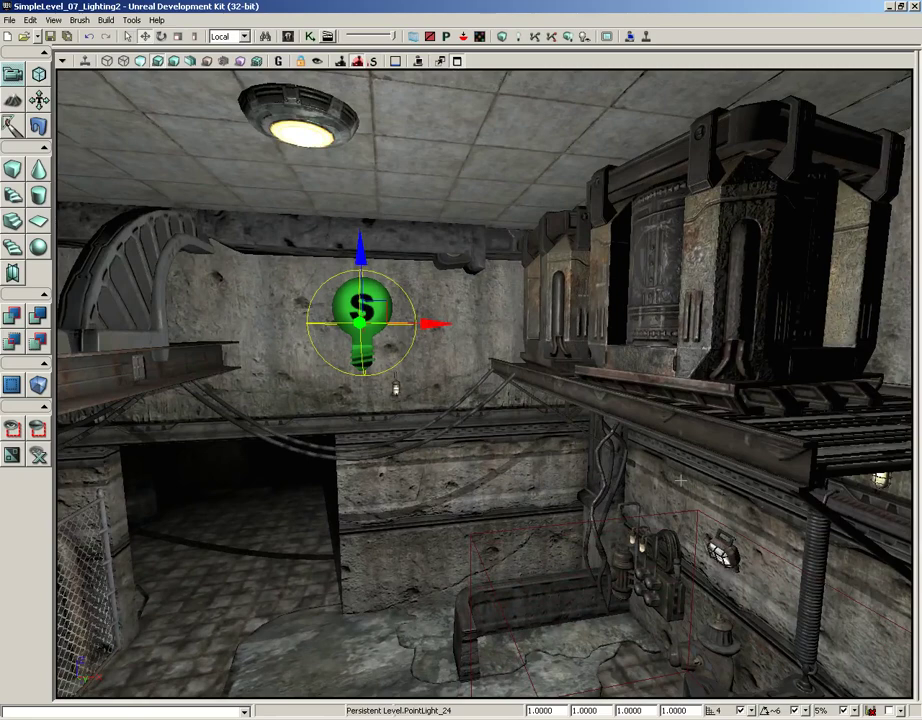
key("Delete")
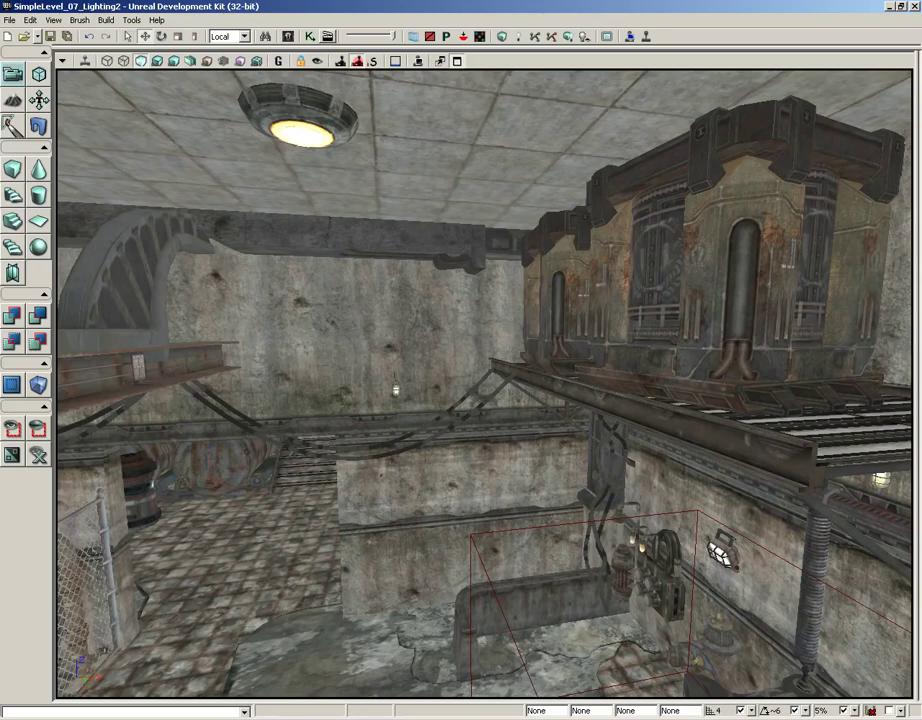
- View the room in Lit mode to check its lighting without the point light
left_click(158, 60)
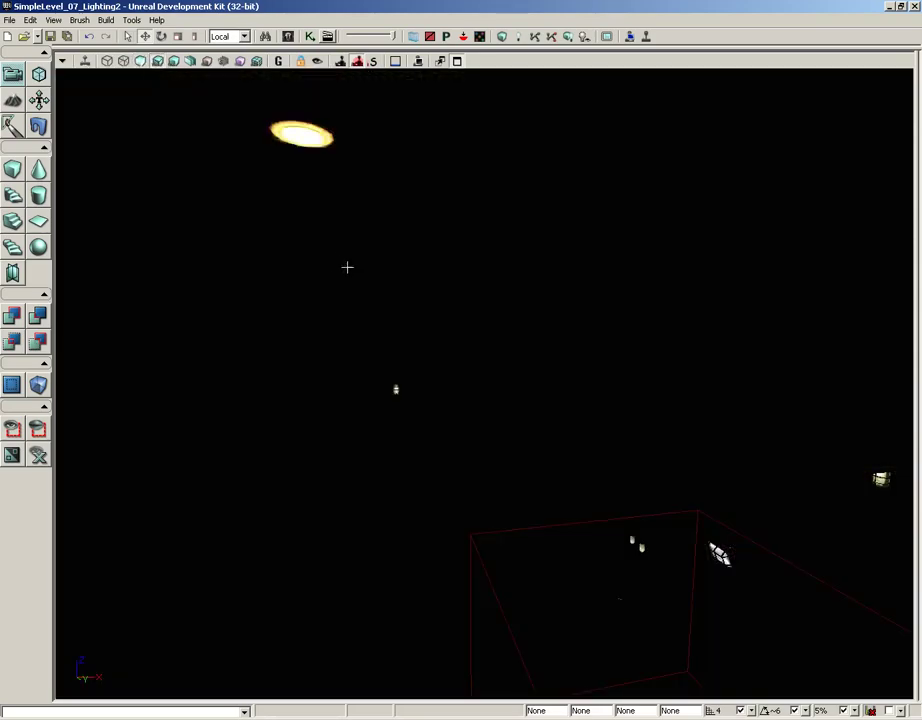
middle_click_drag(341, 271, 282, 303)
mouse_move(282, 303)
right_mouse_down()
mouse_move(234, 320)
mouse_move(403, 270)
mouse_move(635, 263)
mouse_move(463, 259)
mouse_move(302, 230)
right_mouse_up()
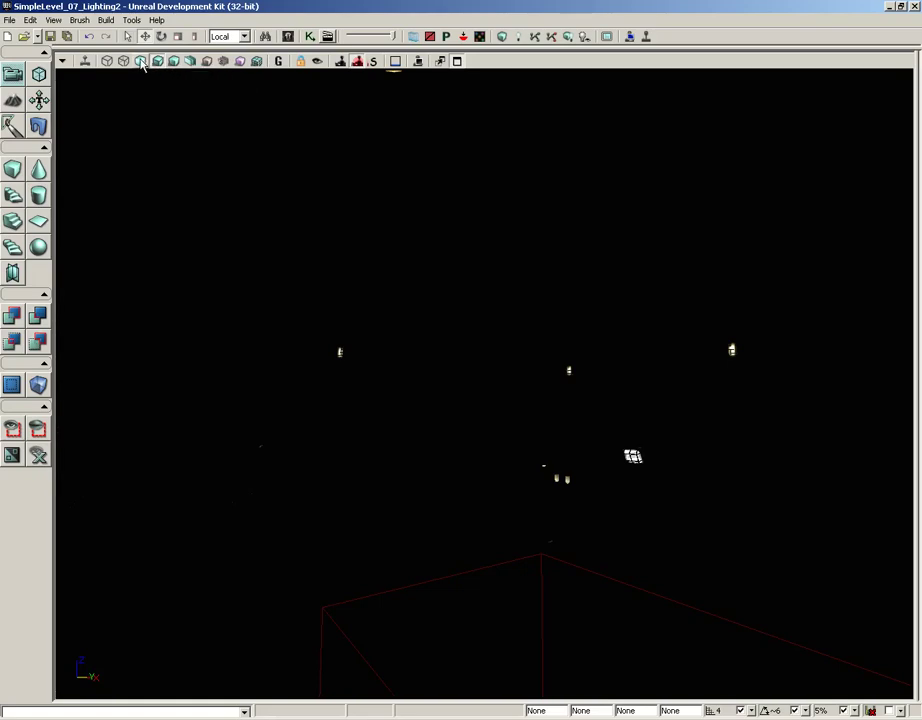
- Select the caged wall lamp above the doorway-side ledge in Unlit mode, then return the viewport to Lit mode
left_click(140, 62)
left_click_drag(484, 383, 425, 262)
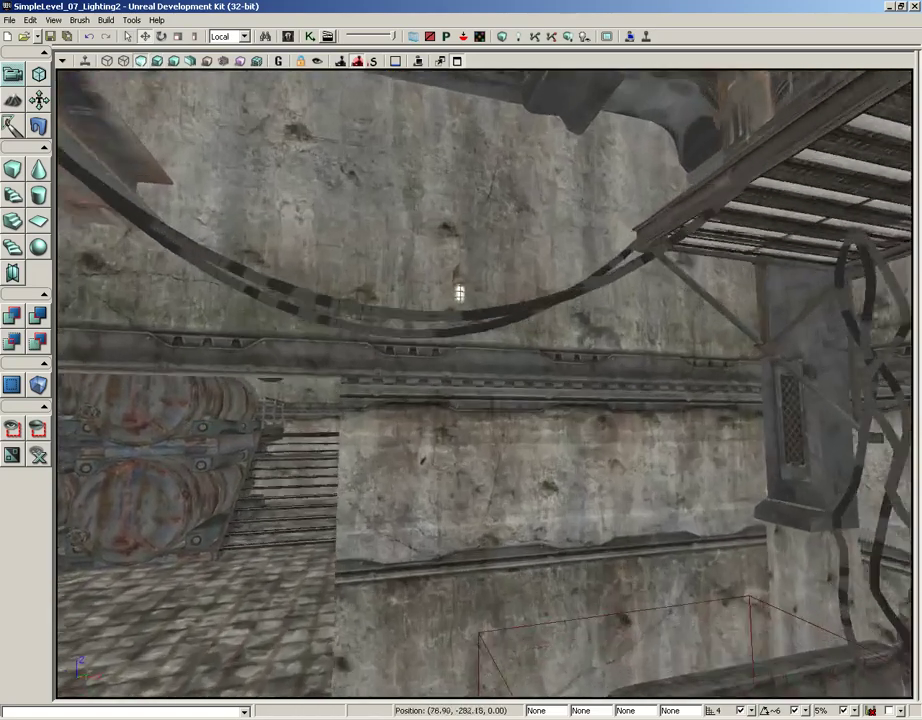
middle_click_drag(425, 262, 425, 150)
left_click_drag(400, 470, 381, 349)
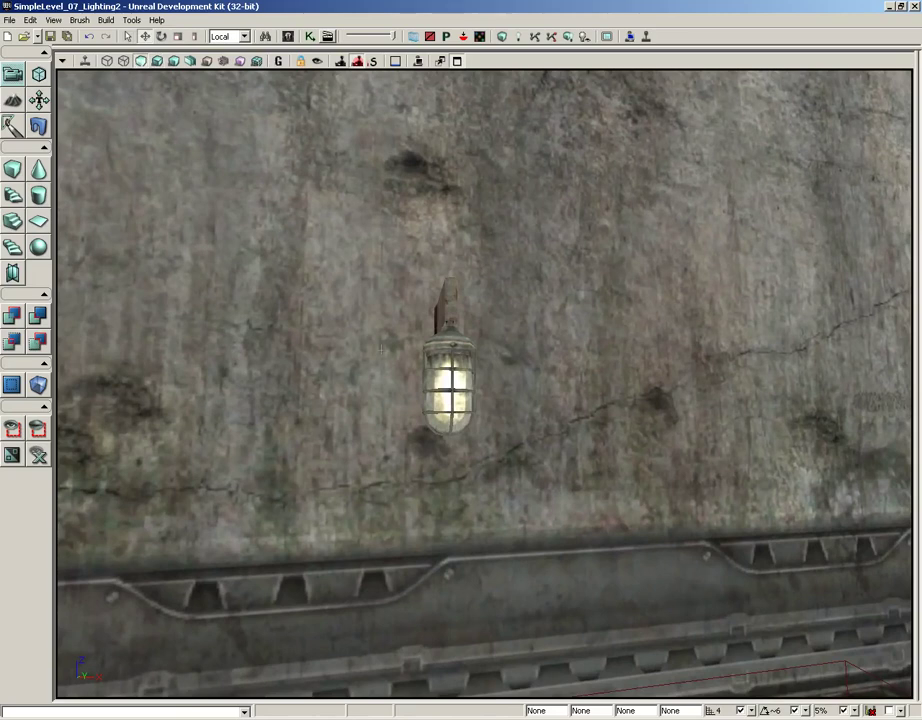
left_click(440, 383)
middle_click_drag(595, 418, 573, 362)
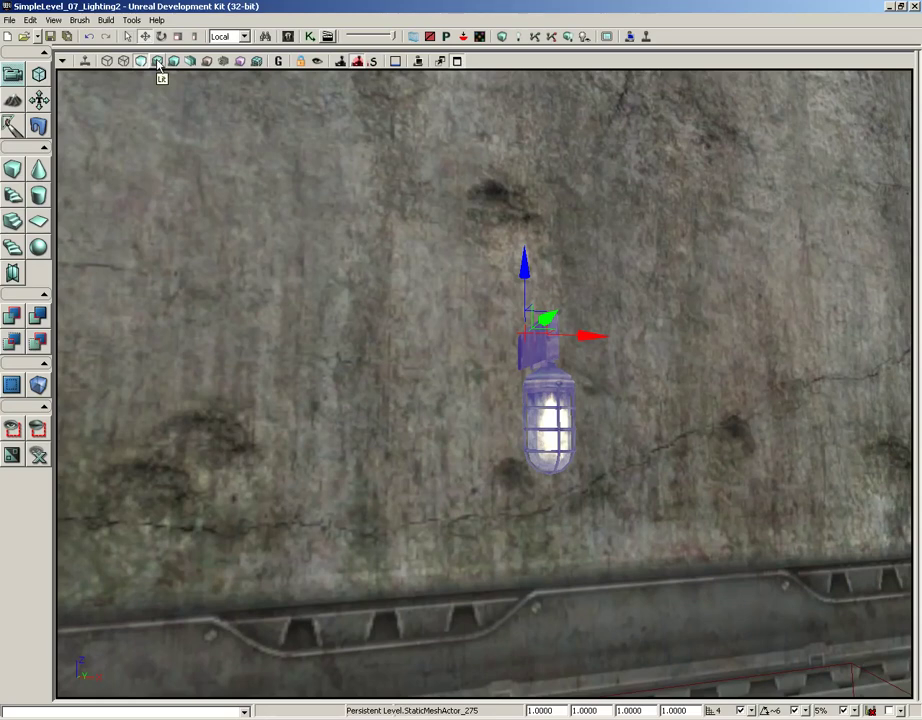
left_click(158, 64)
left_click_drag(453, 290, 624, 373)
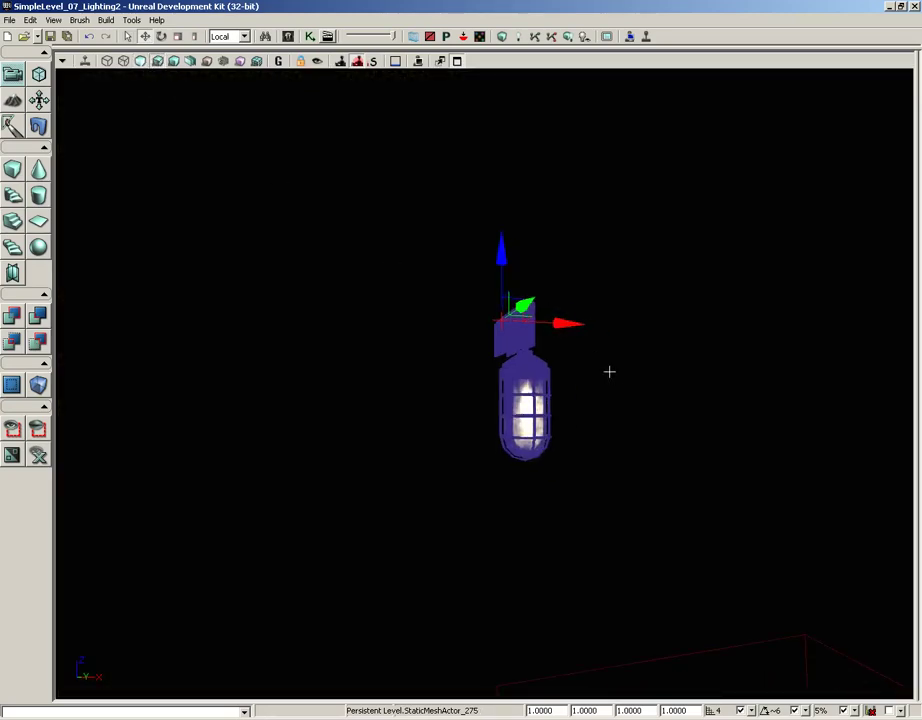
- Enable Use Emissive For Static Lighting in the wall lamp's Lightmass settings and close its properties
key("F4")
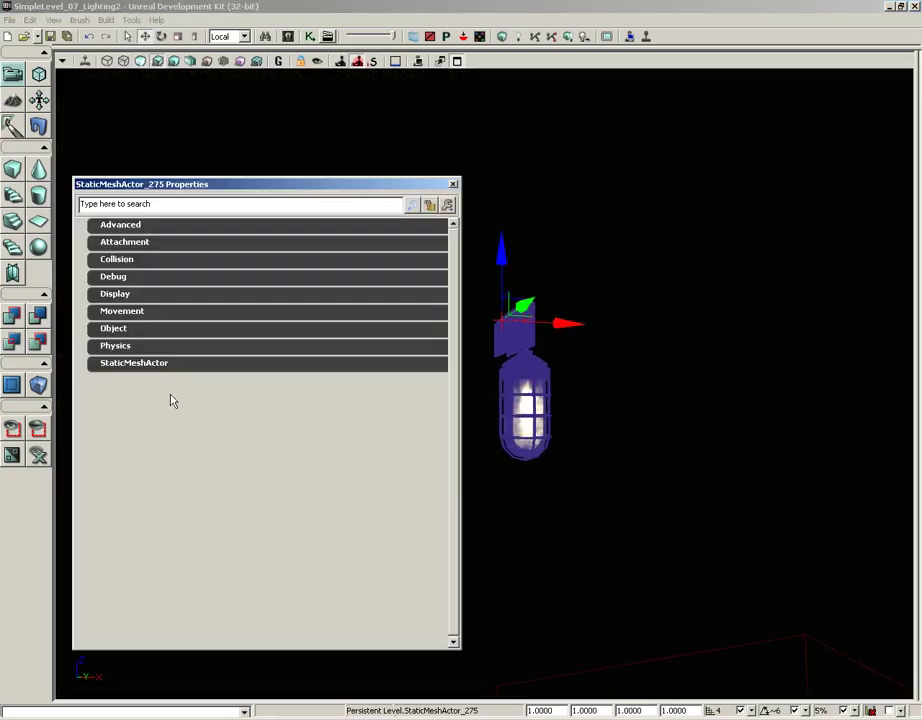
left_click(132, 363)
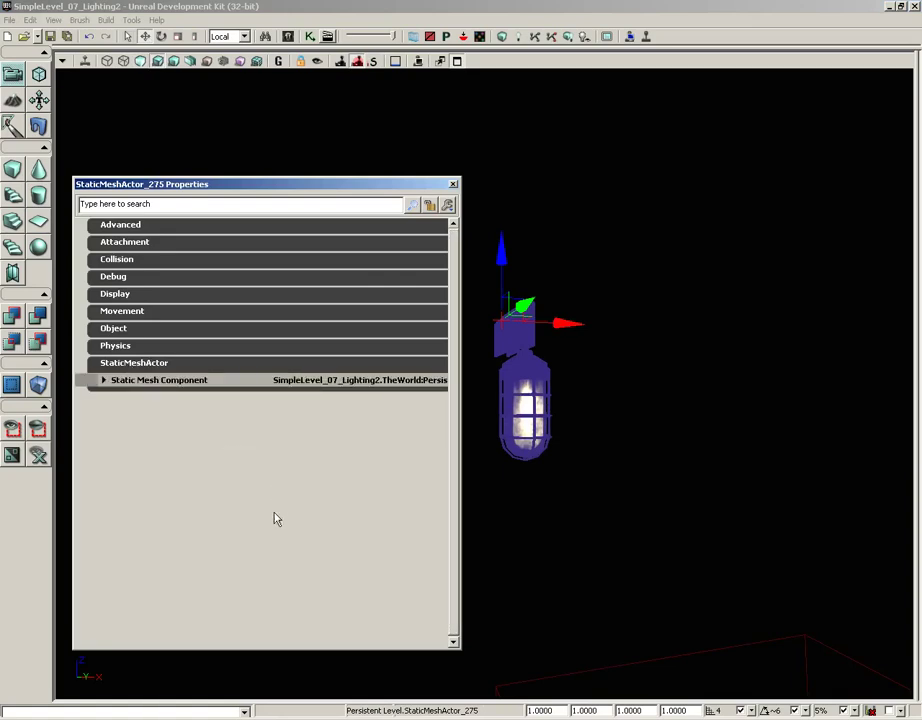
left_click(125, 382)
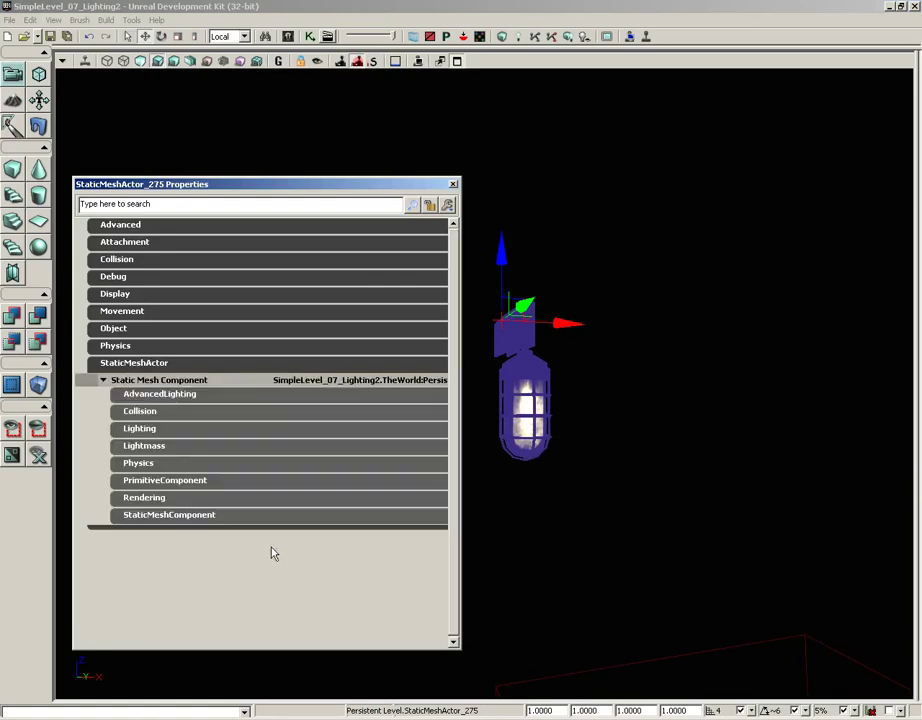
left_click(146, 448)
left_click(165, 464)
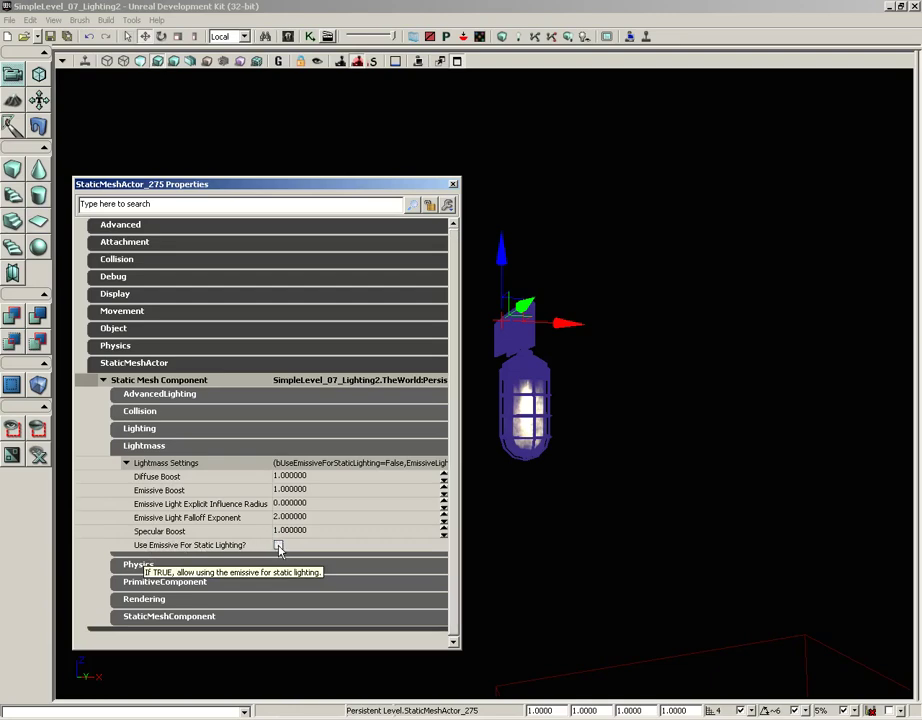
left_click(278, 545)
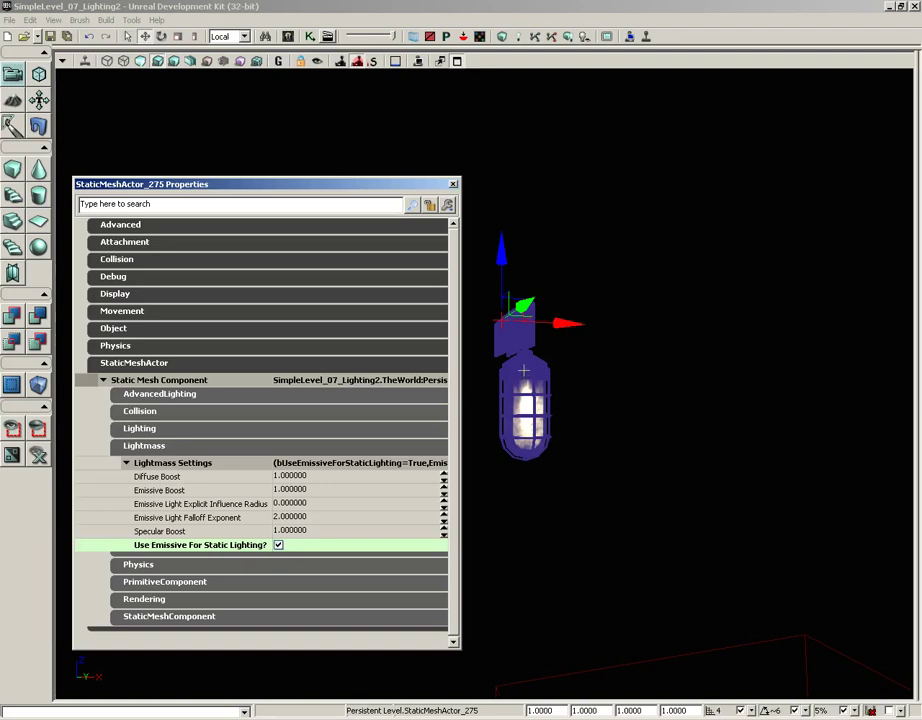
left_click(453, 184)
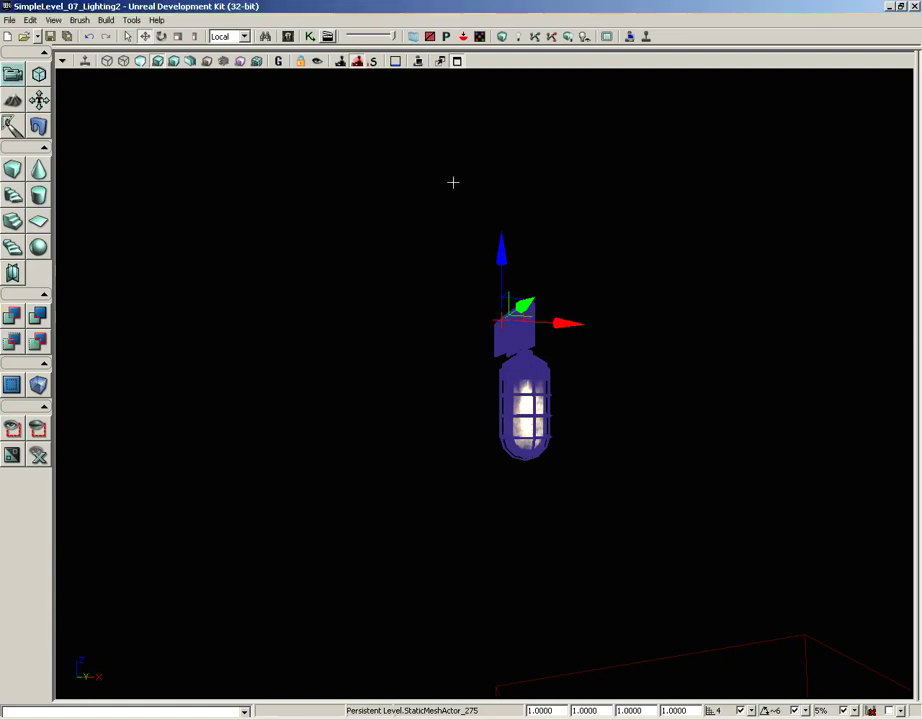
- Rebuild the level's lighting with the viewport in Lit mode and the lamp's corner of the room in view
left_click_drag(644, 184, 669, 336)
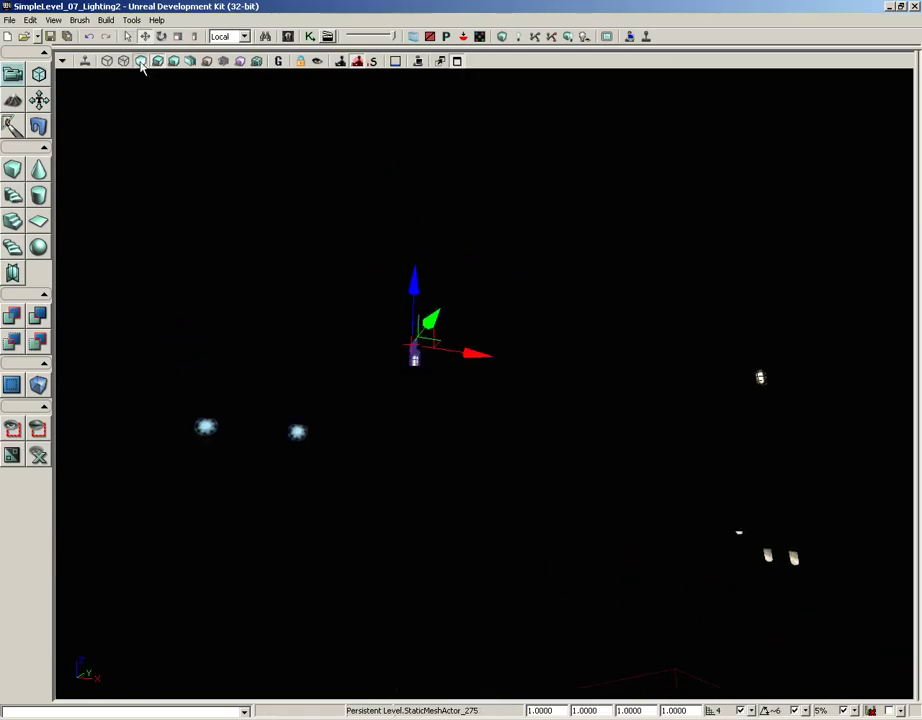
left_click(140, 61)
left_click_drag(578, 301, 600, 365)
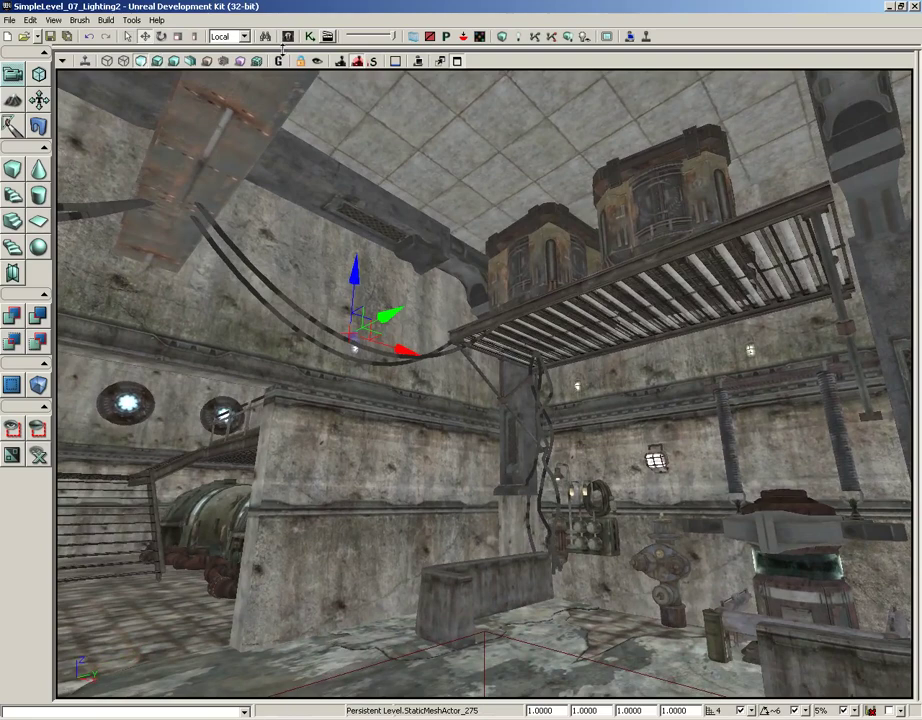
left_click(157, 61)
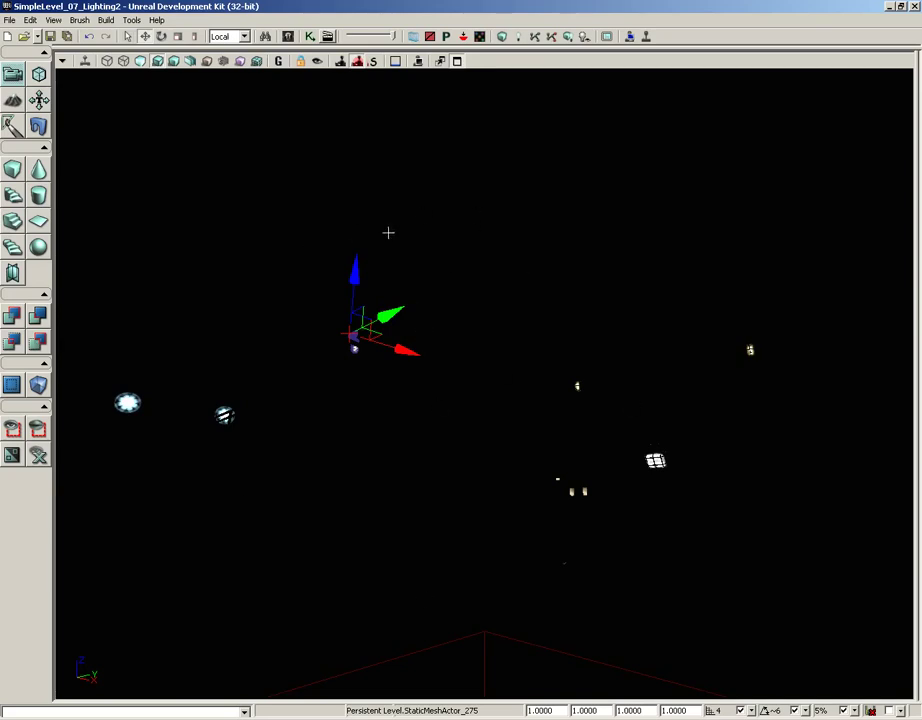
left_click(584, 36)
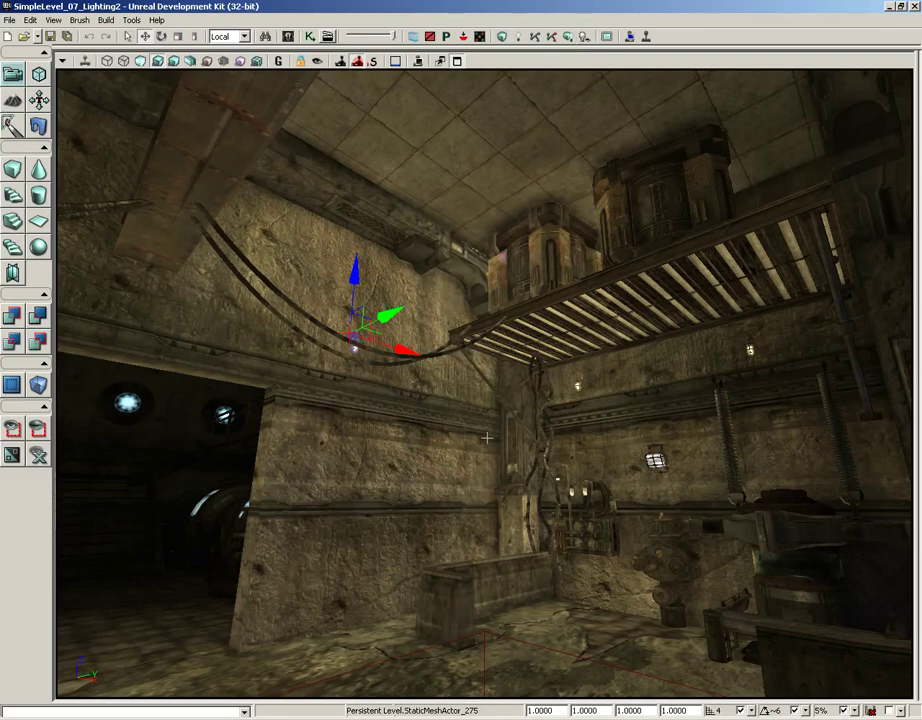
- Examine the emissive light around the wall lamp up close and across the whole room, with nothing selected
left_click_drag(487, 437, 472, 391)
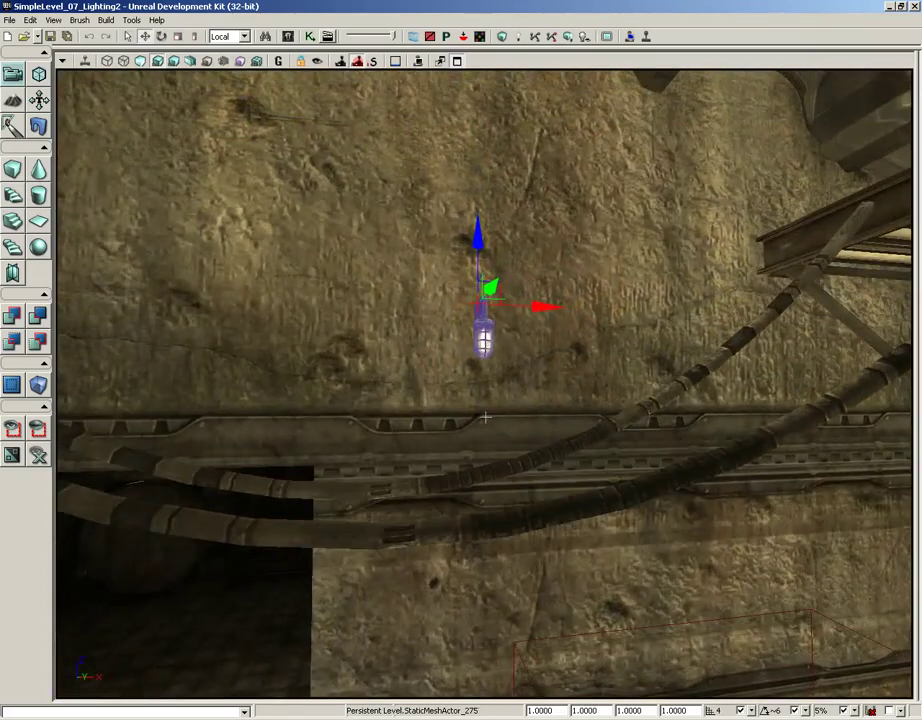
left_click(441, 376)
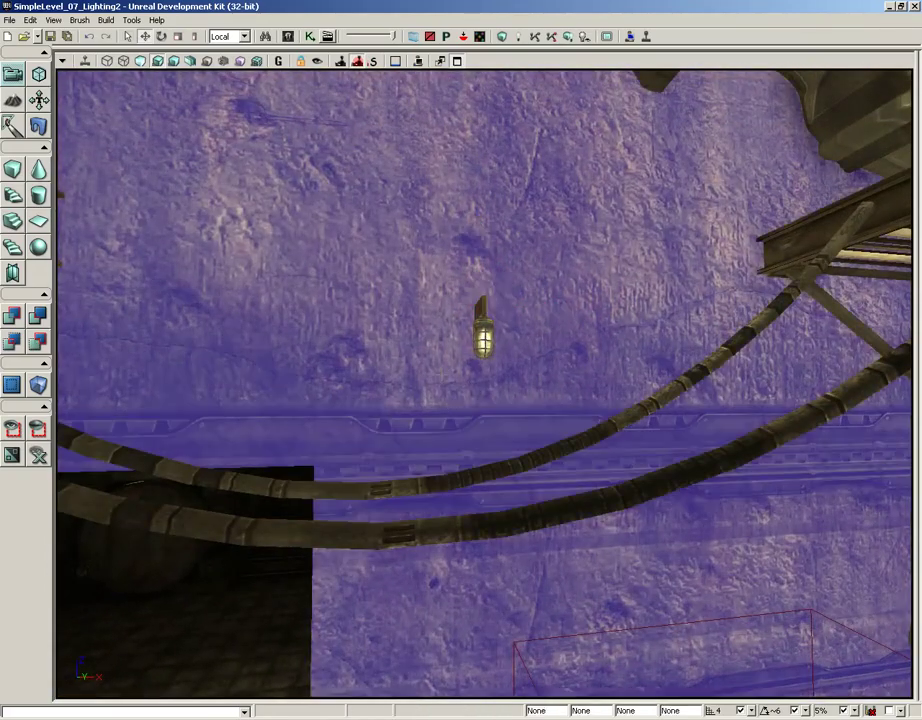
key("Escape")
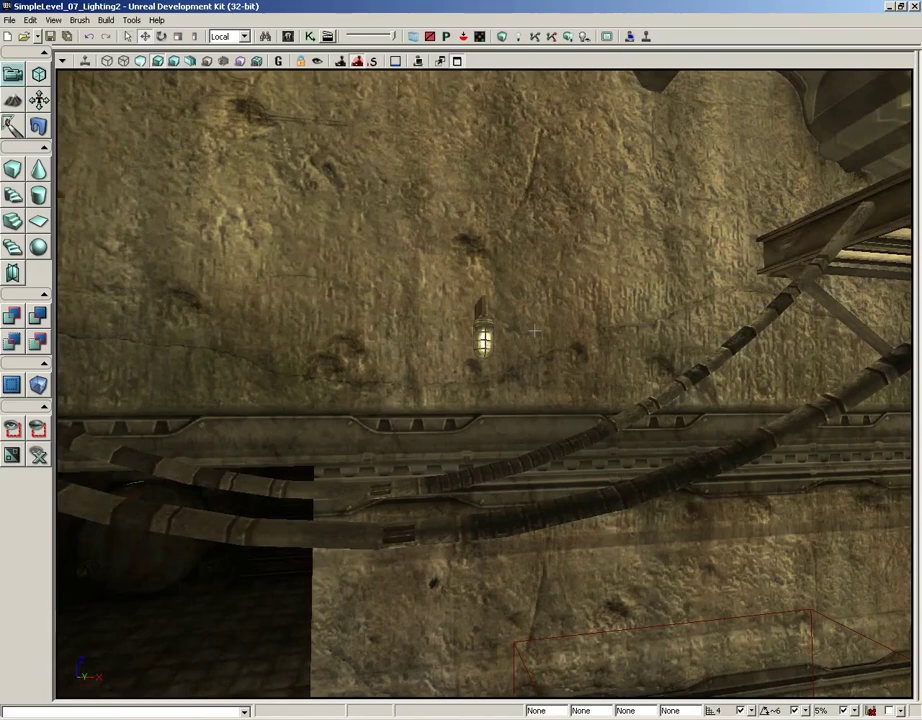
left_click_drag(535, 330, 520, 660)
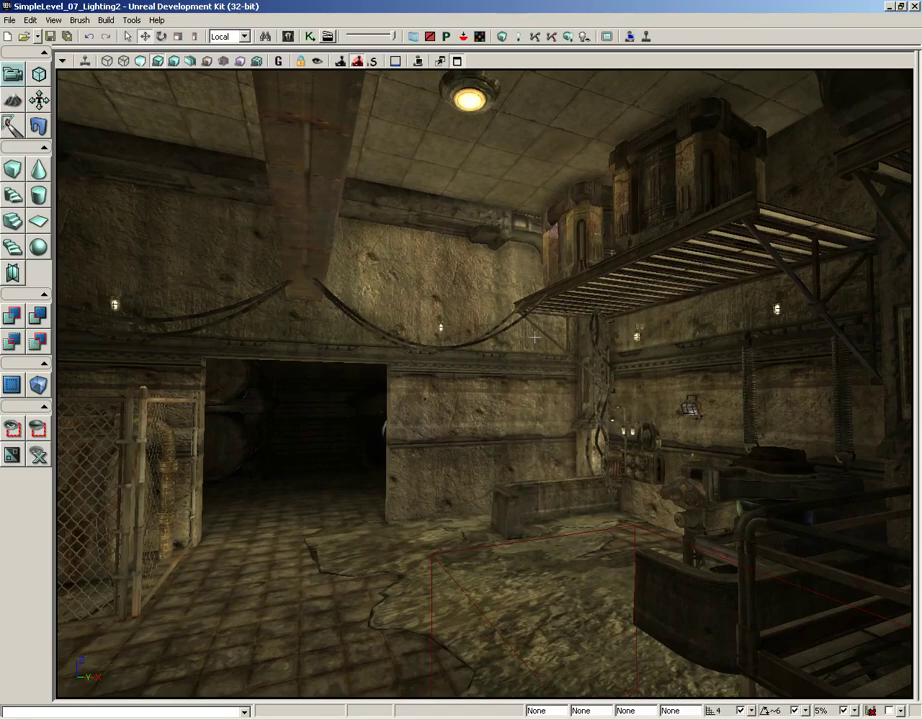
left_click_drag(535, 338, 531, 170)
middle_click_drag(479, 352, 479, 327)
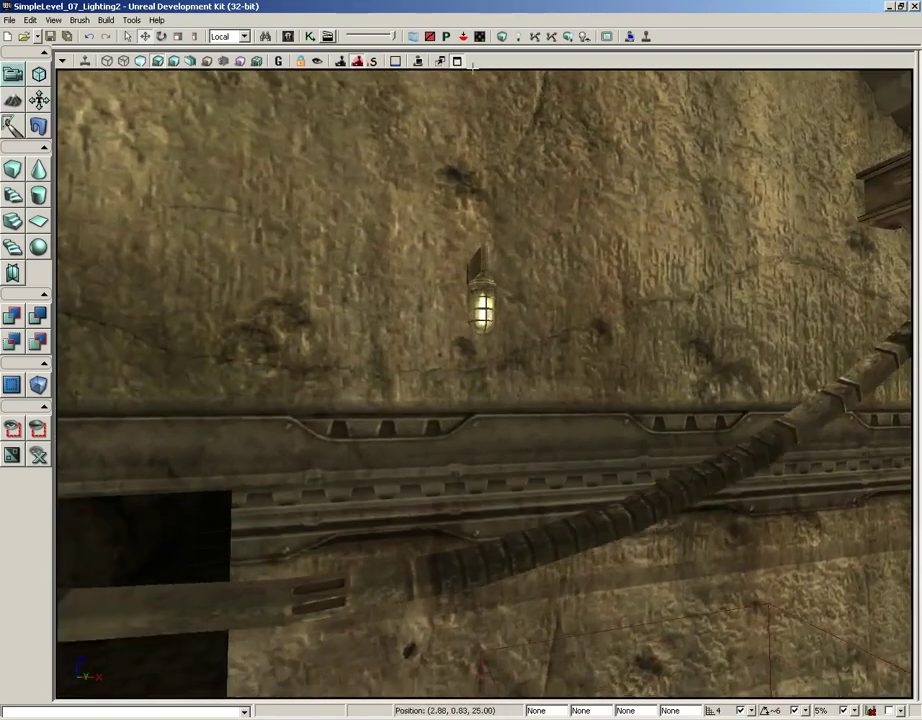
left_click_drag(479, 352, 481, 320)
right_click_drag(479, 352, 493, 318)
- Set the wall lamp's Emissive Light Explicit Influence Radius to 128 in its Lightmass settings and move the properties window aside
left_click(476, 348)
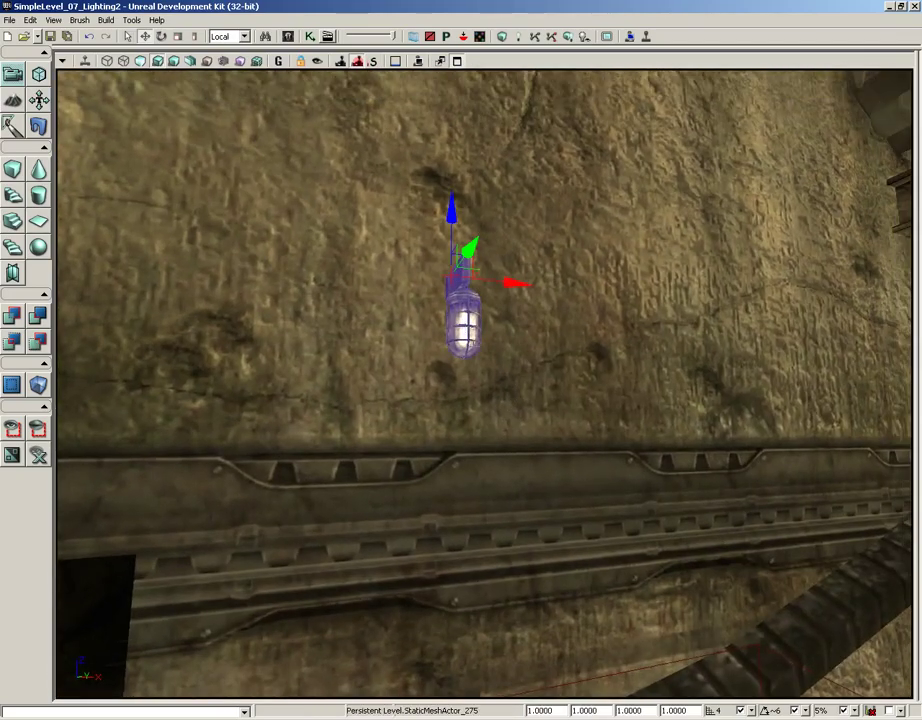
key("F4")
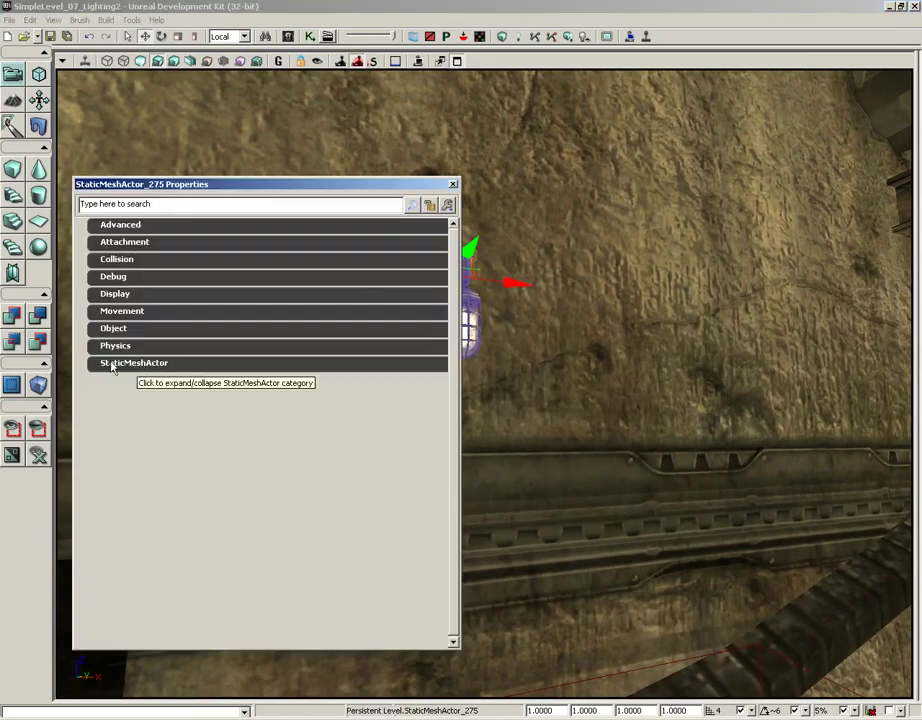
left_click(113, 364)
left_click(140, 383)
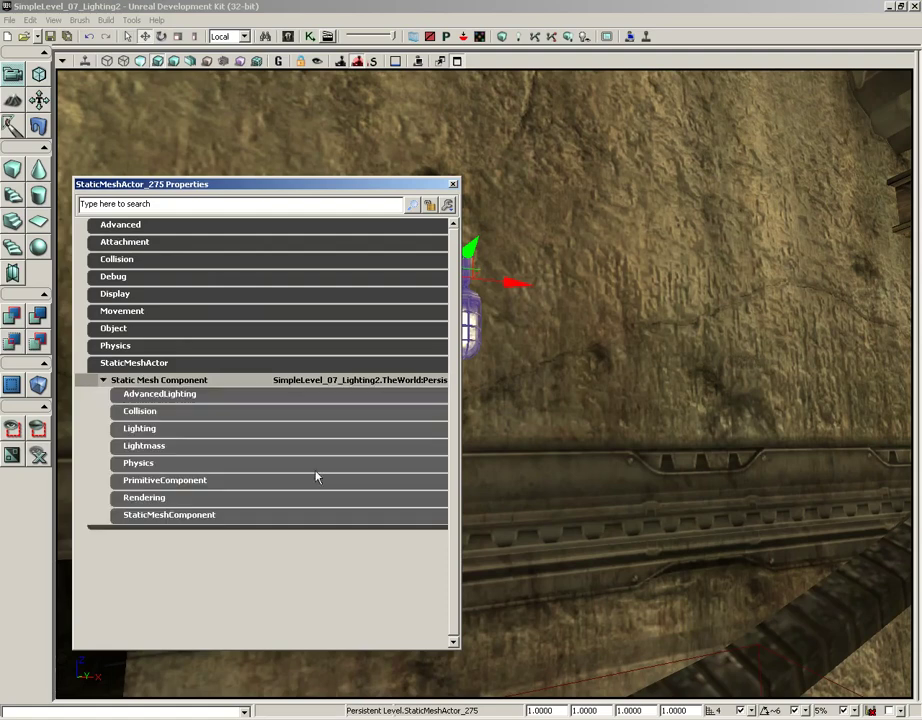
left_click(152, 446)
left_click(127, 463)
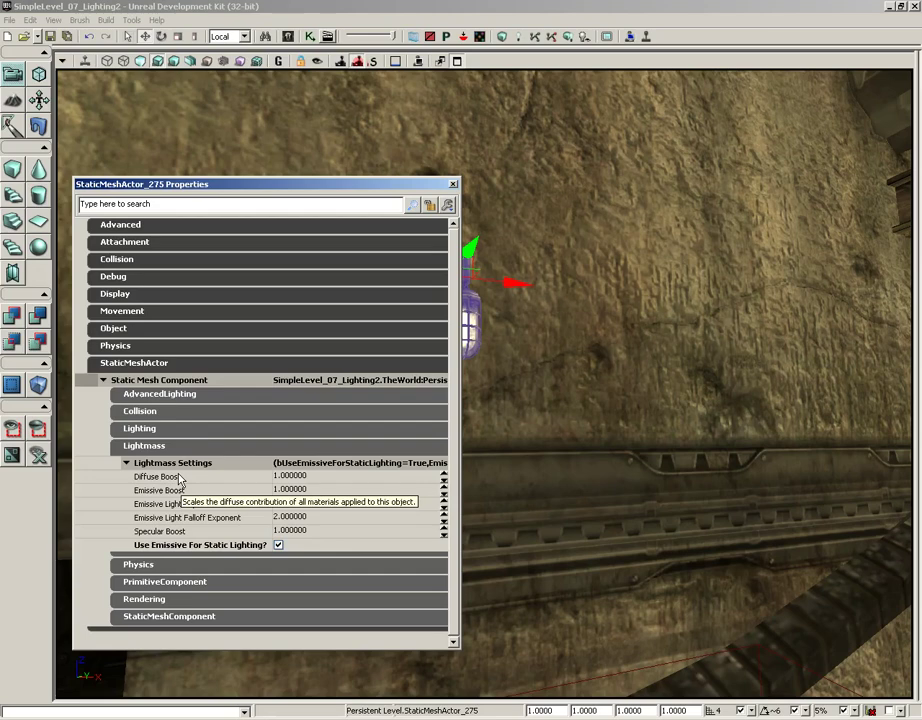
left_click(292, 490)
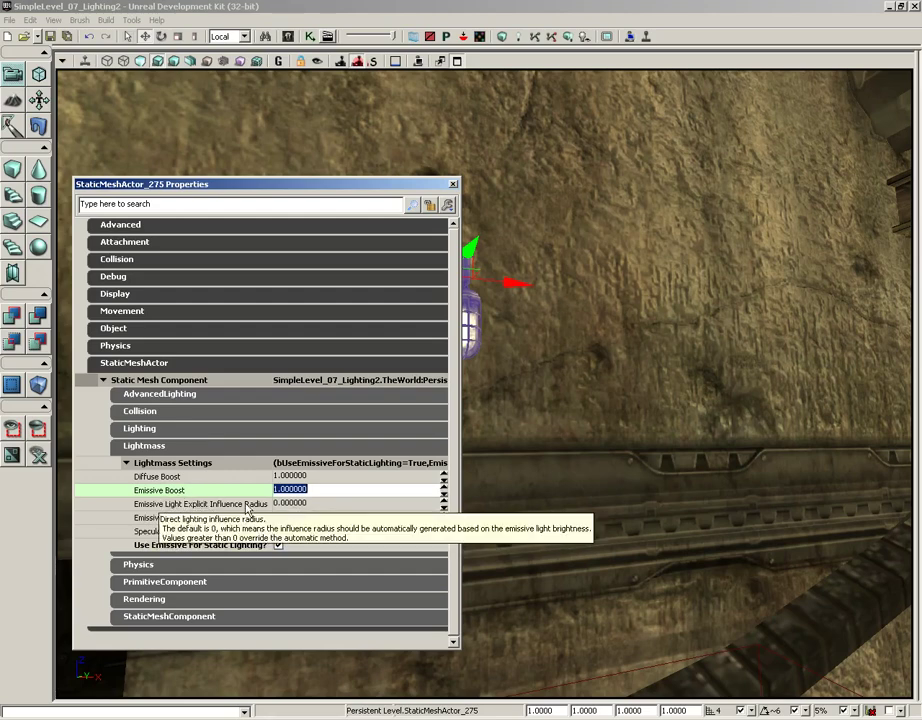
left_click(312, 503)
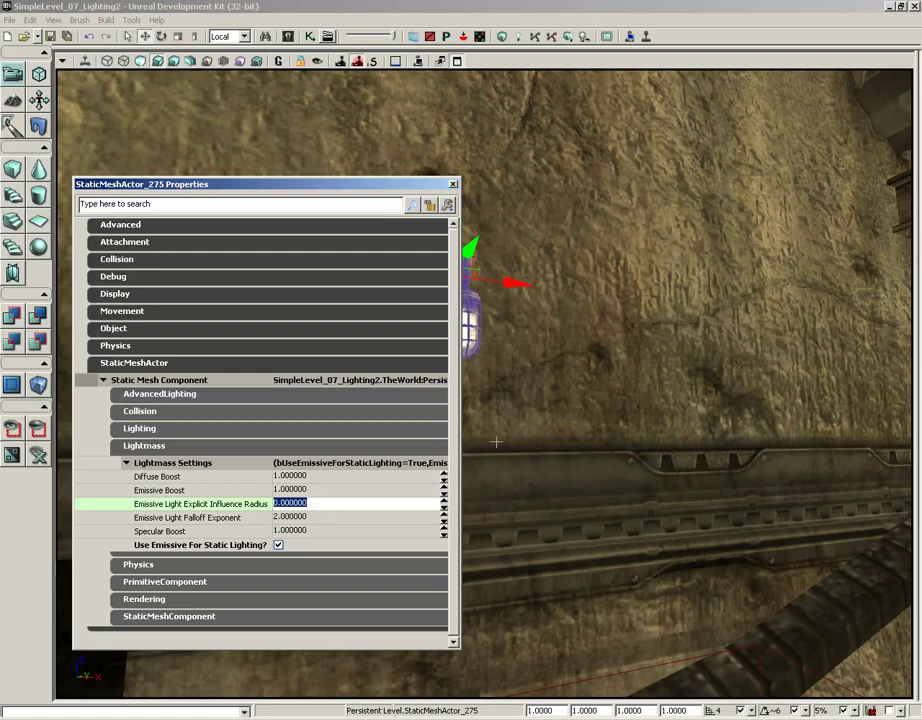
type("128")
key("Tab")
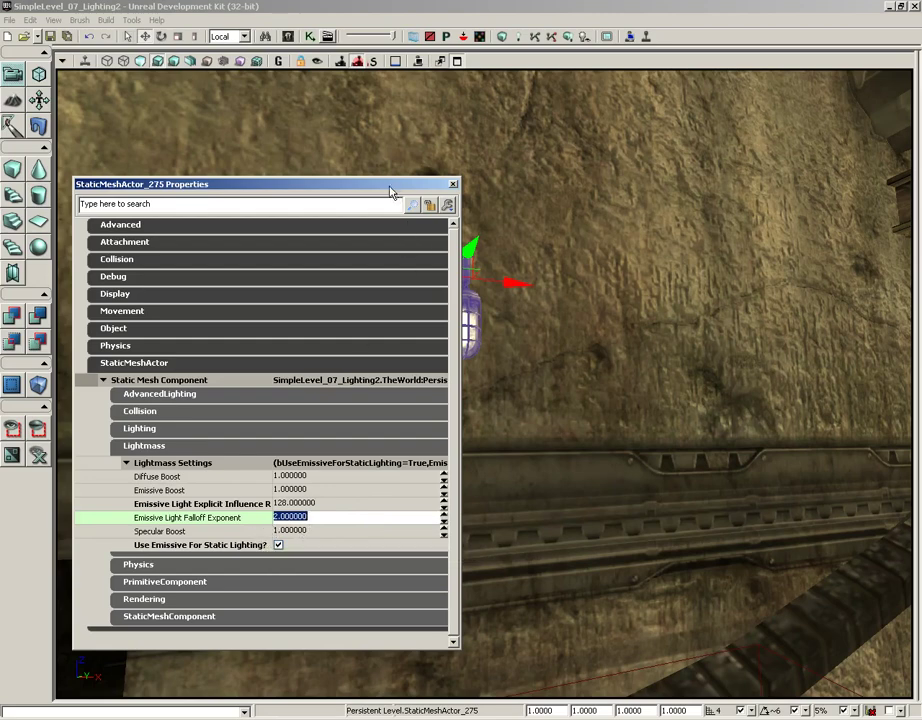
left_click_drag(728, 178, 728, 178)
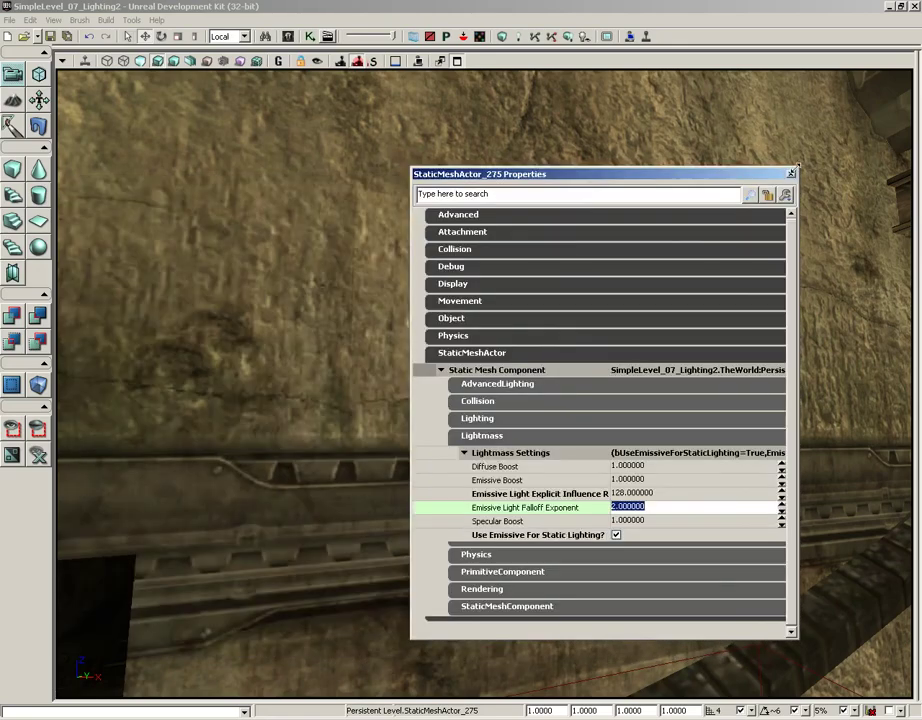
- Close the wall lamp's properties and rebuild the level's lighting with the reduced influence radius
left_click(791, 175)
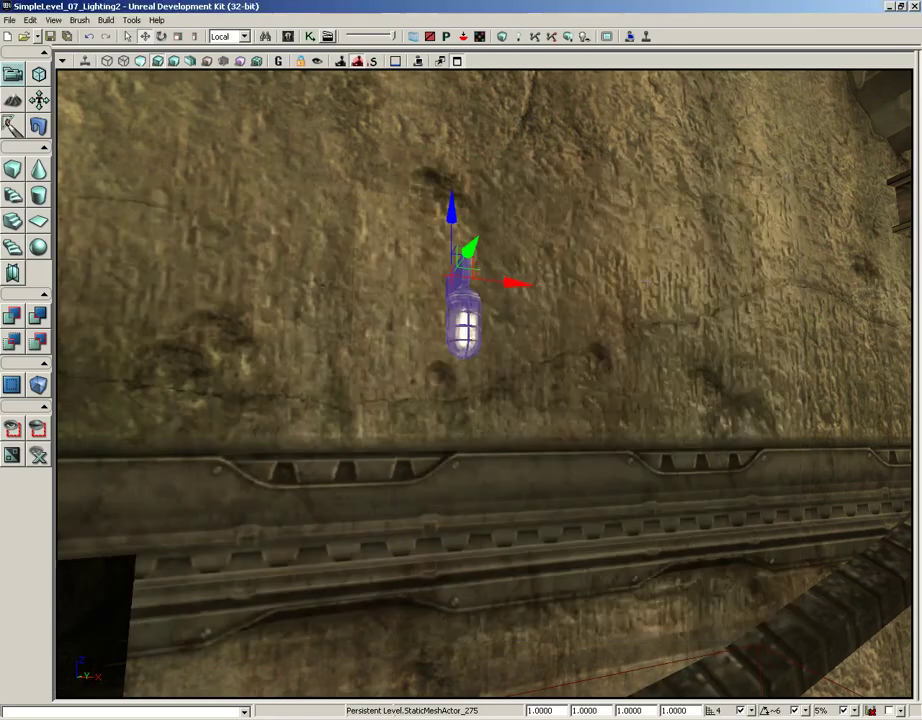
left_click_drag(645, 280, 668, 432)
right_click_drag(668, 432, 650, 284)
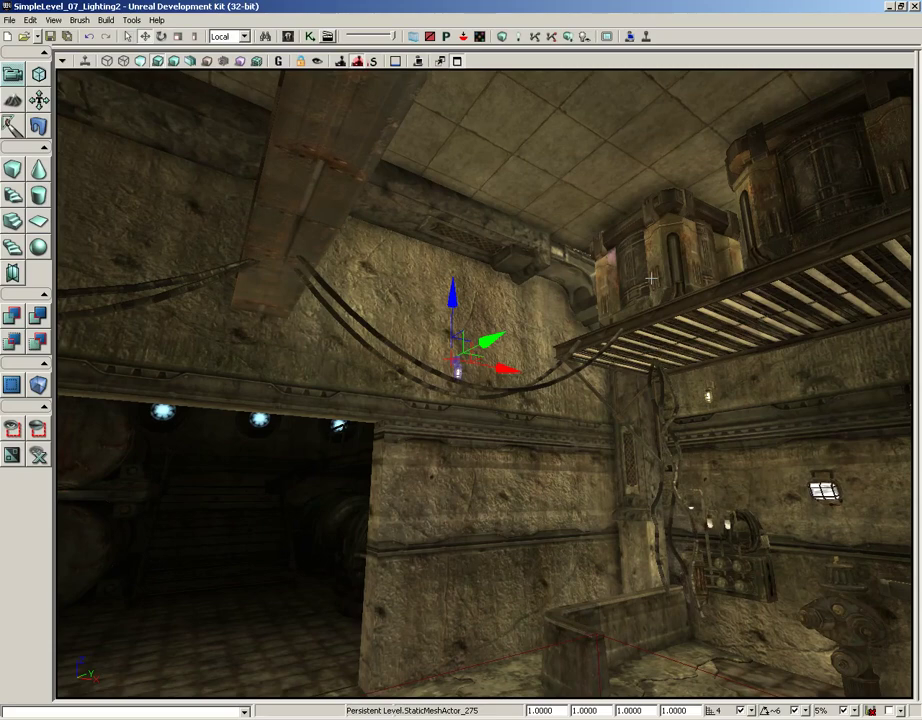
left_click(568, 37)
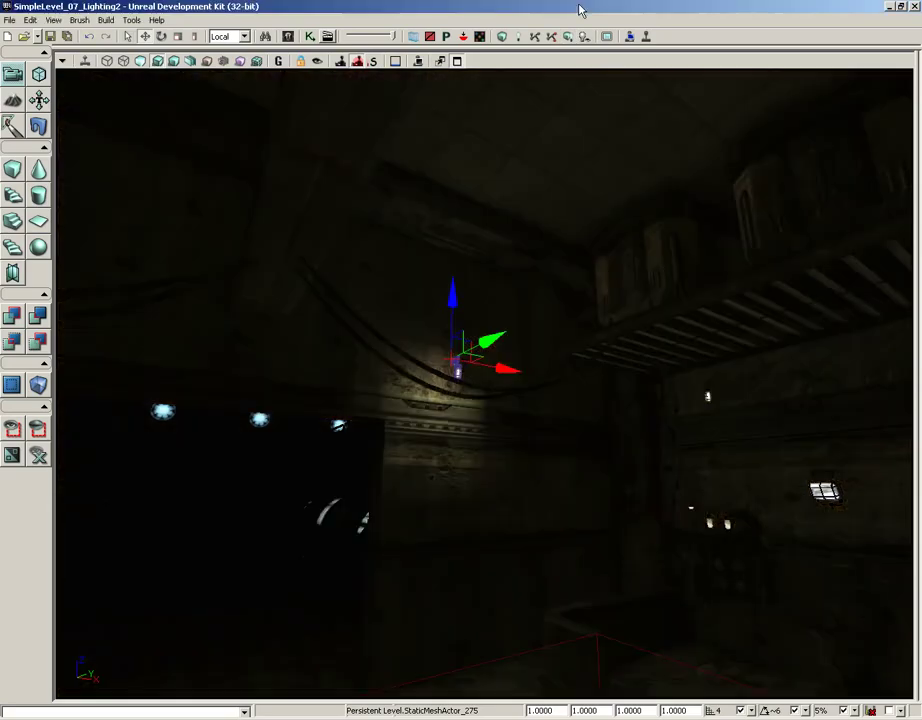
- Examine how far the wall lamp's emissive light reaches across the wall, ceiling and opposite side of the room
left_click_drag(577, 450, 577, 426)
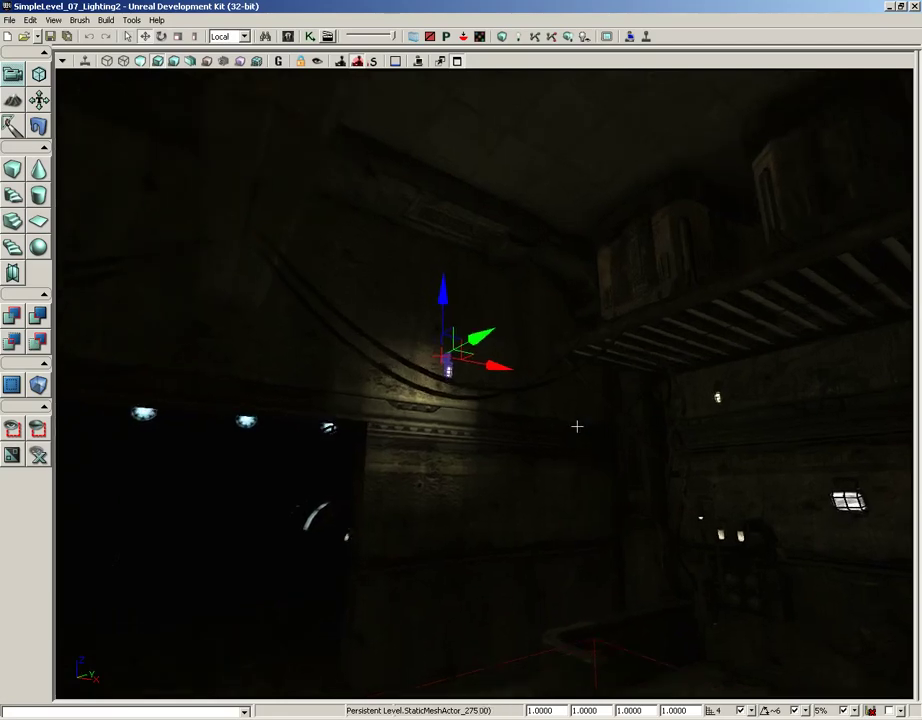
right_click_drag(577, 426, 564, 401)
left_click_drag(564, 401, 546, 571)
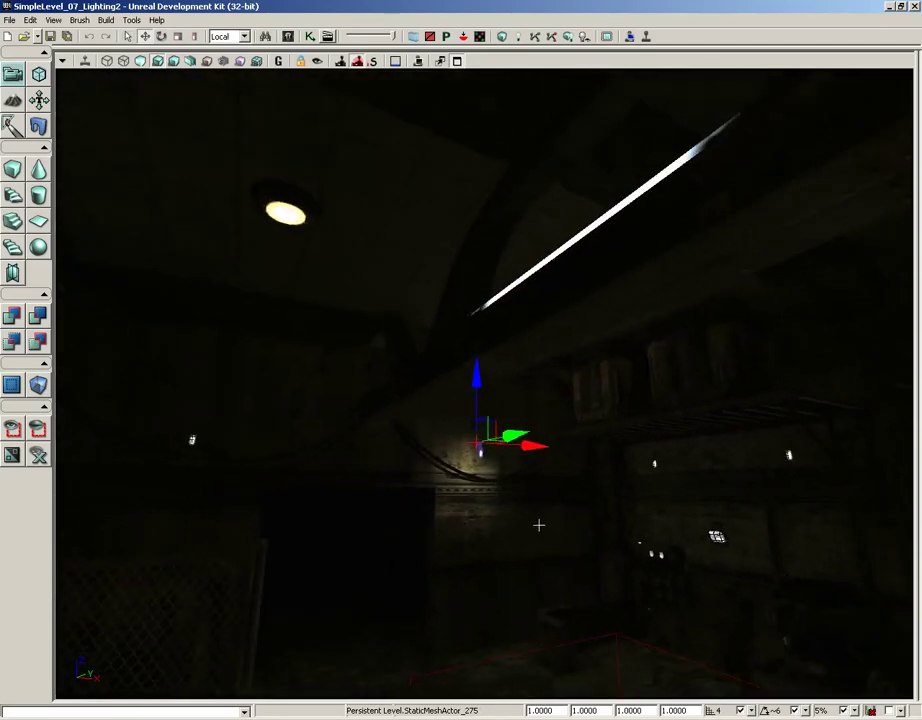
right_click_drag(560, 533, 407, 249)
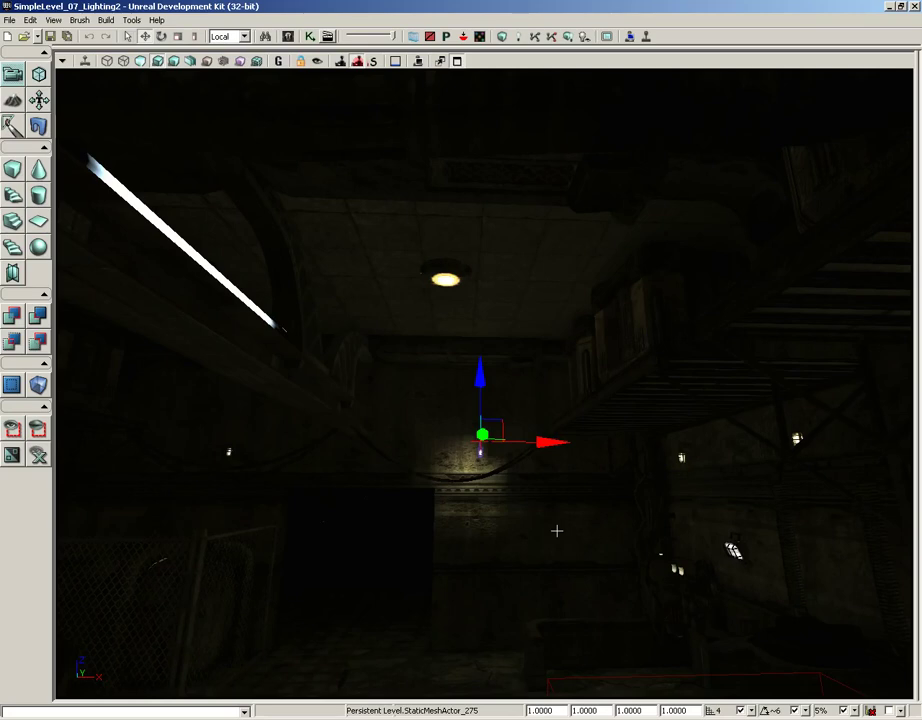
right_click_drag(490, 548, 366, 539)
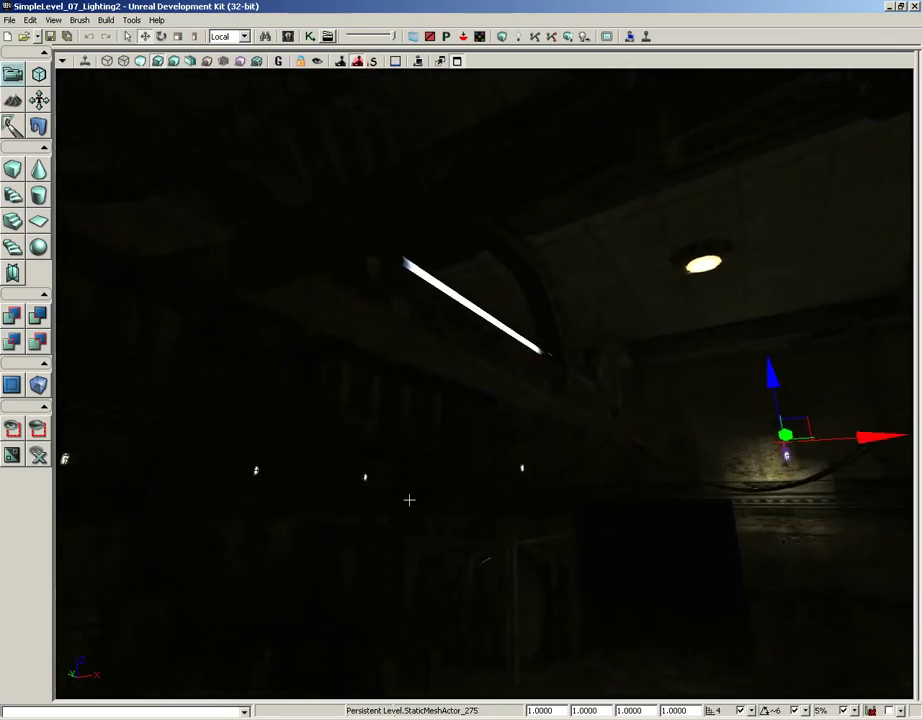
mouse_move(407, 500)
right_mouse_down()
mouse_move(222, 491)
mouse_move(204, 434)
right_mouse_up()
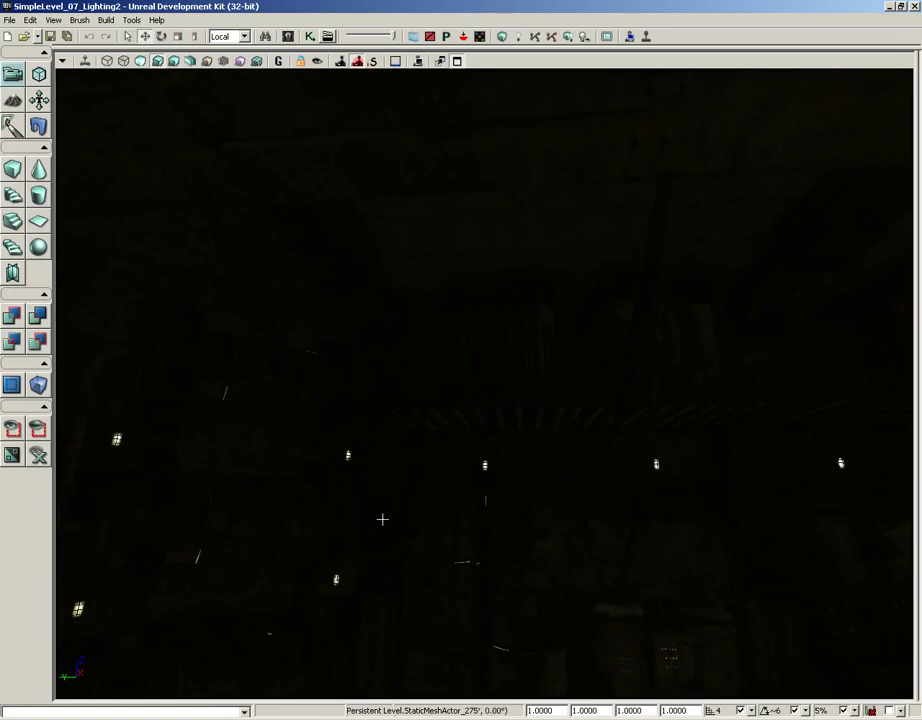
right_click_drag(383, 519, 720, 511)
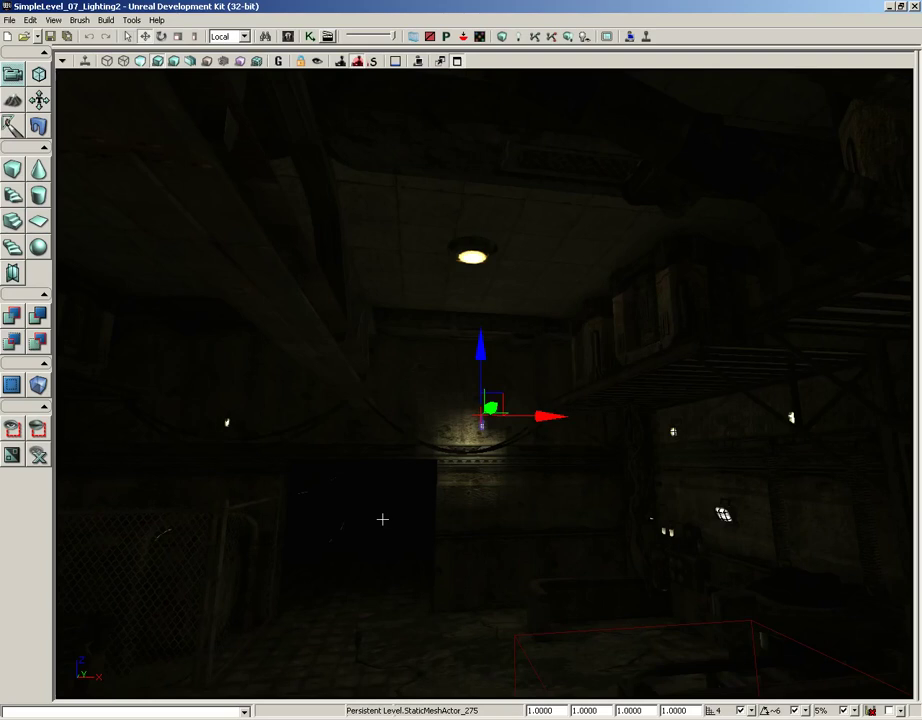